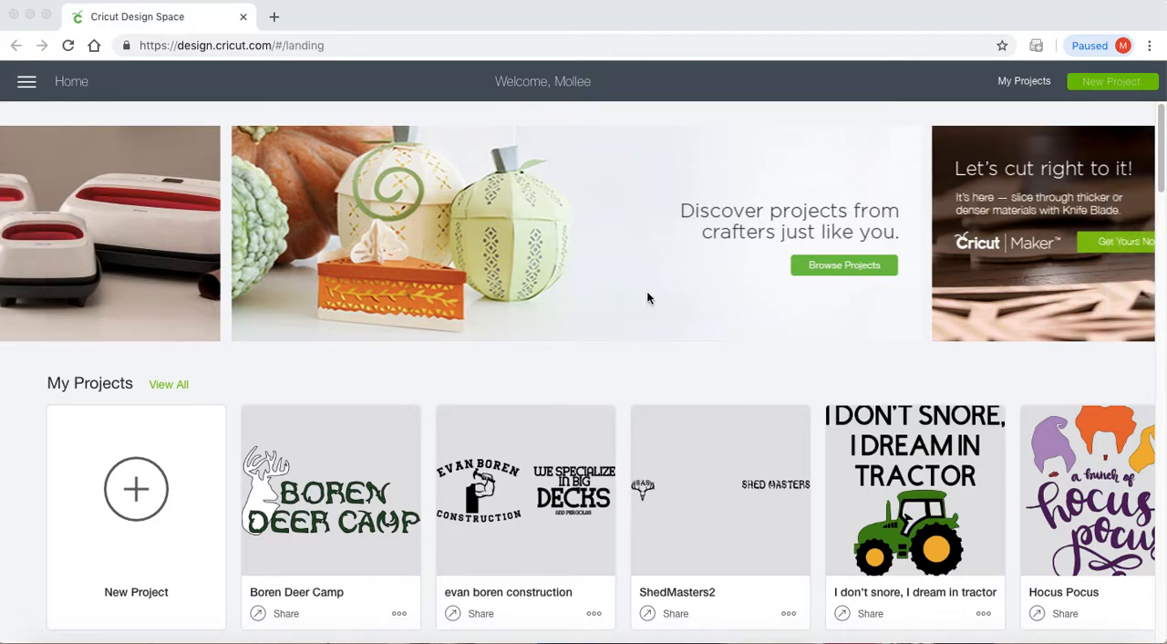
- Open the Boren Deer Camp project on the canvas for customizing
{"action": "left_click", "coordinate": [342, 442]}
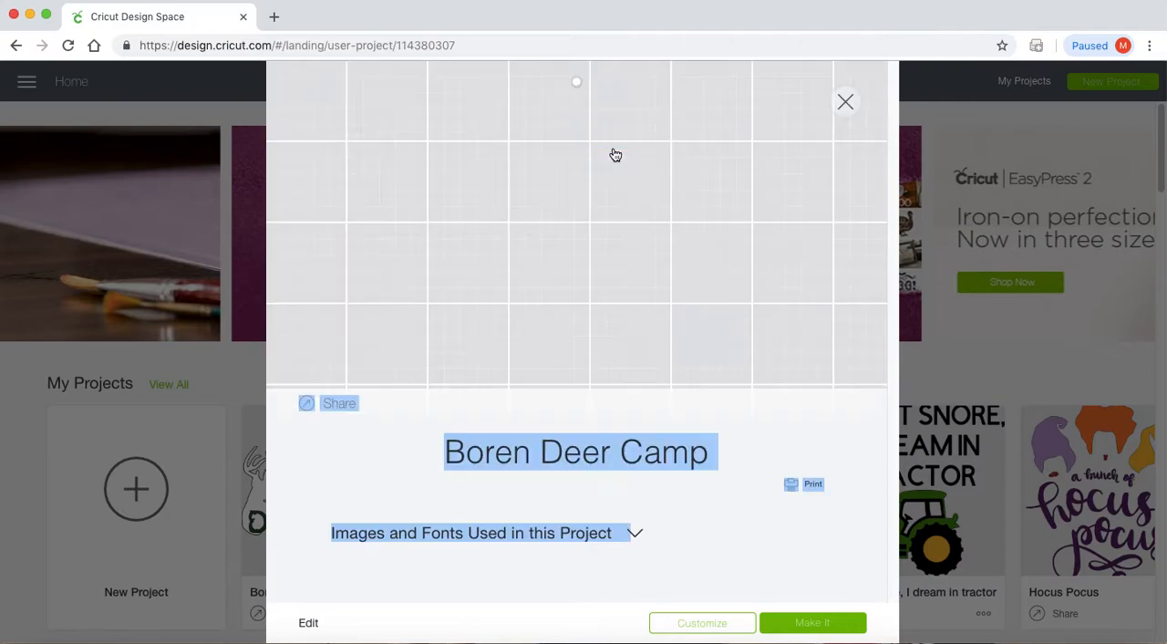
{"action": "left_click", "coordinate": [699, 631]}
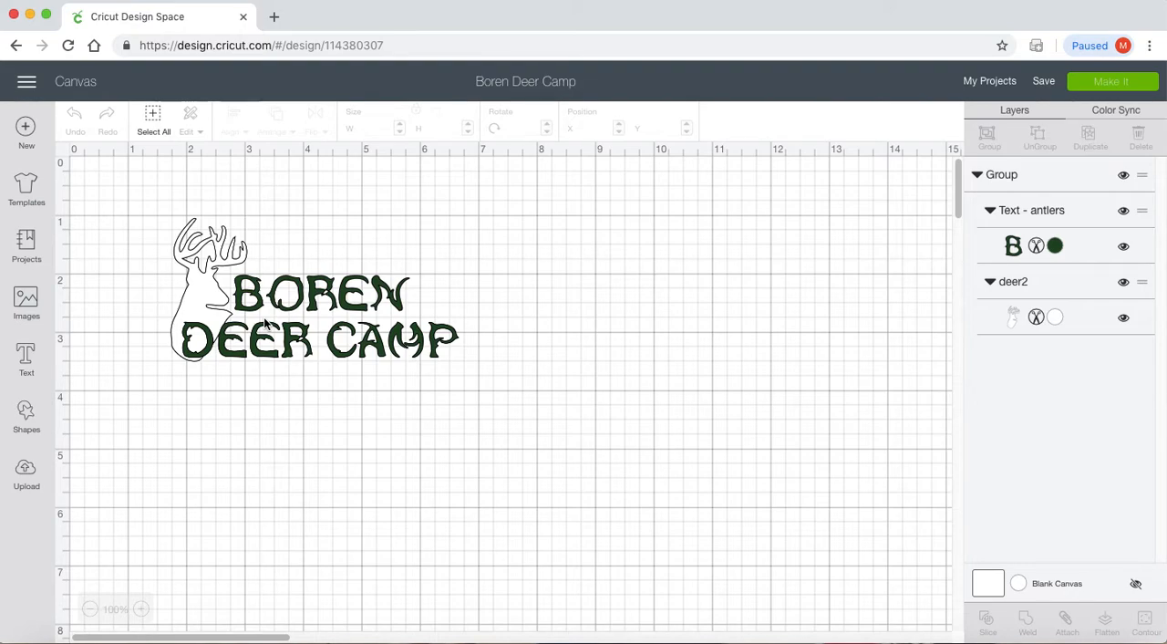
- Search the templates for "shirt" and apply the Classic t-shirts template to the canvas
{"action": "left_click", "coordinate": [33, 193]}
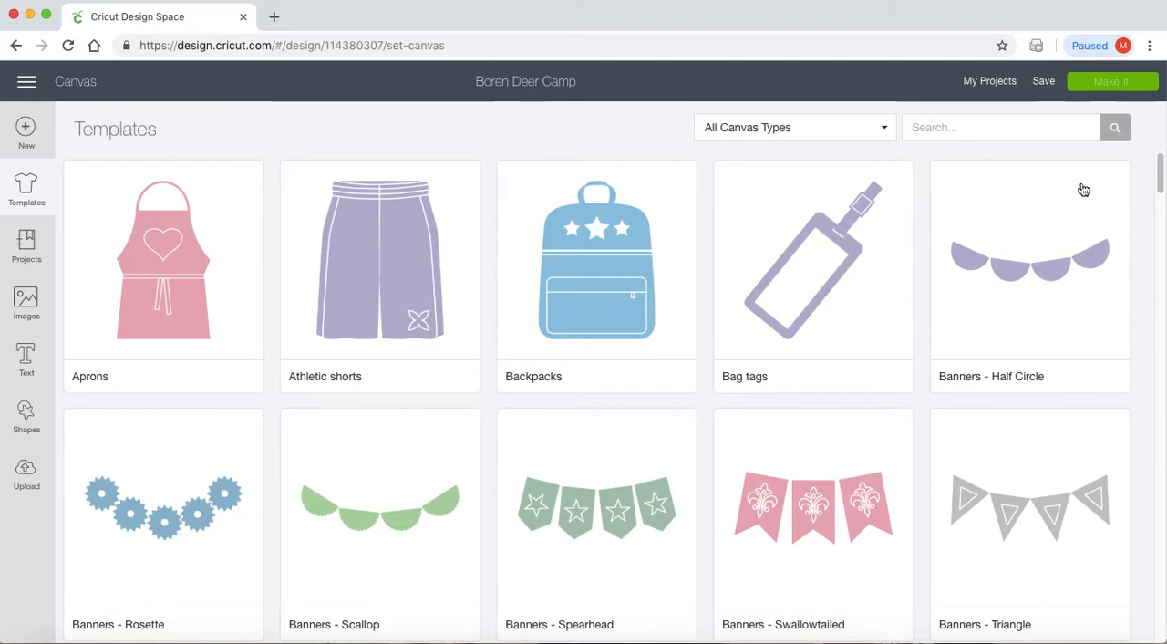
{"action": "left_click_drag", "start_coordinate": [1161, 178], "coordinate": [1159, 143]}
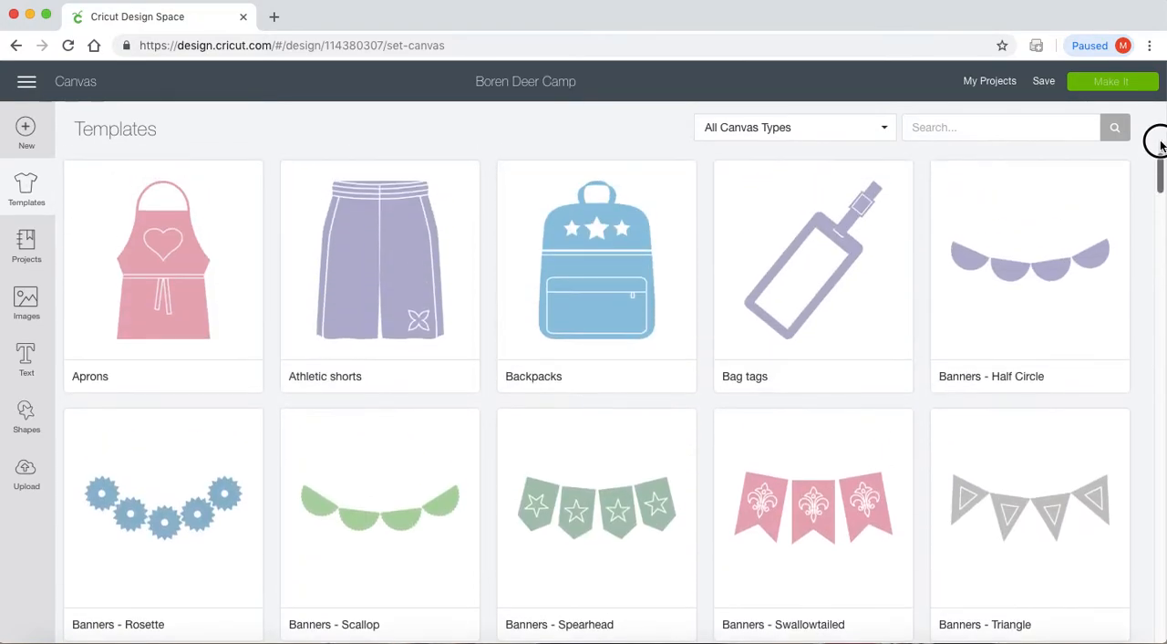
{"action": "left_click", "coordinate": [1003, 126]}
{"action": "type", "text": "s"}
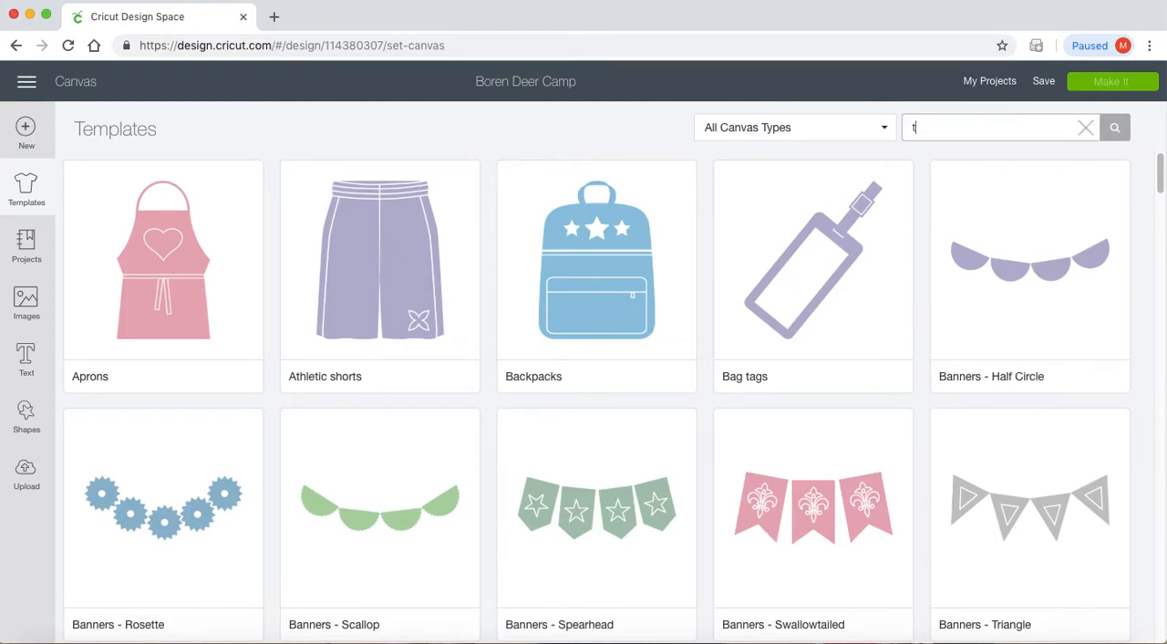
{"action": "type", "text": "hirt"}
{"action": "key", "text": "Return"}
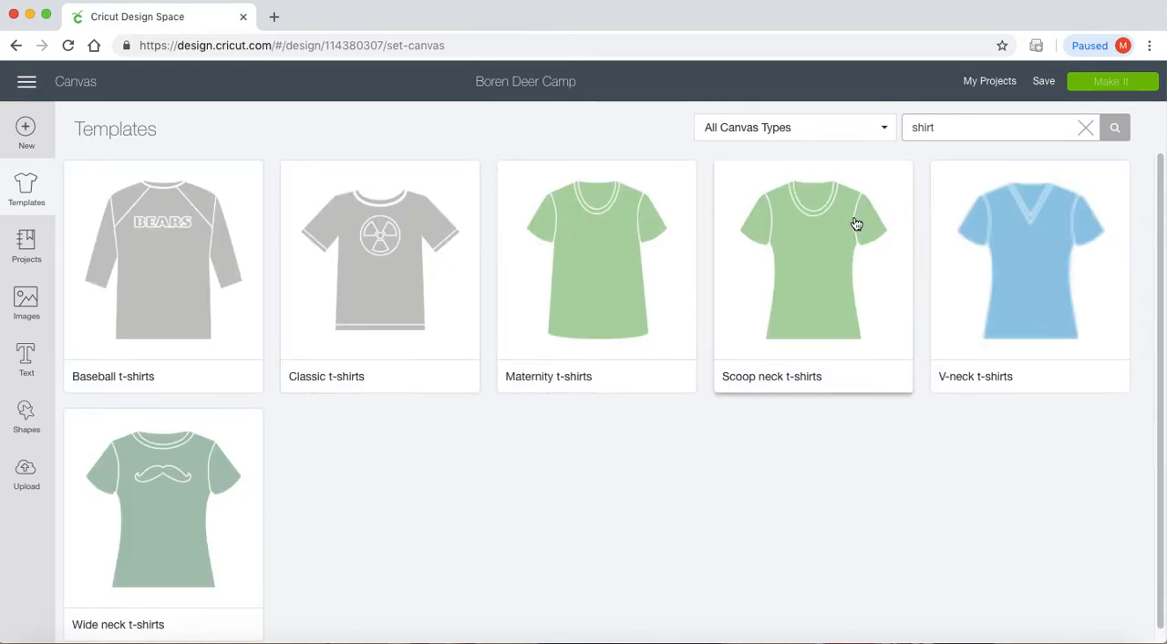
{"action": "left_click", "coordinate": [393, 307]}
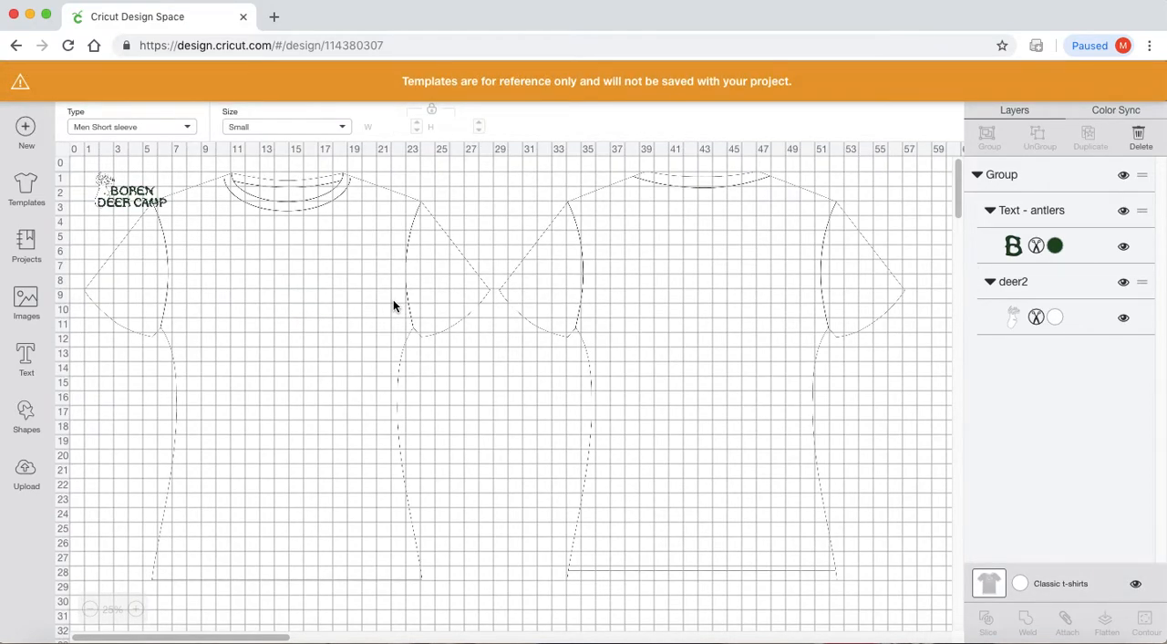
- Change the Classic t-shirts template's colour to Black
{"action": "left_click", "coordinate": [677, 333]}
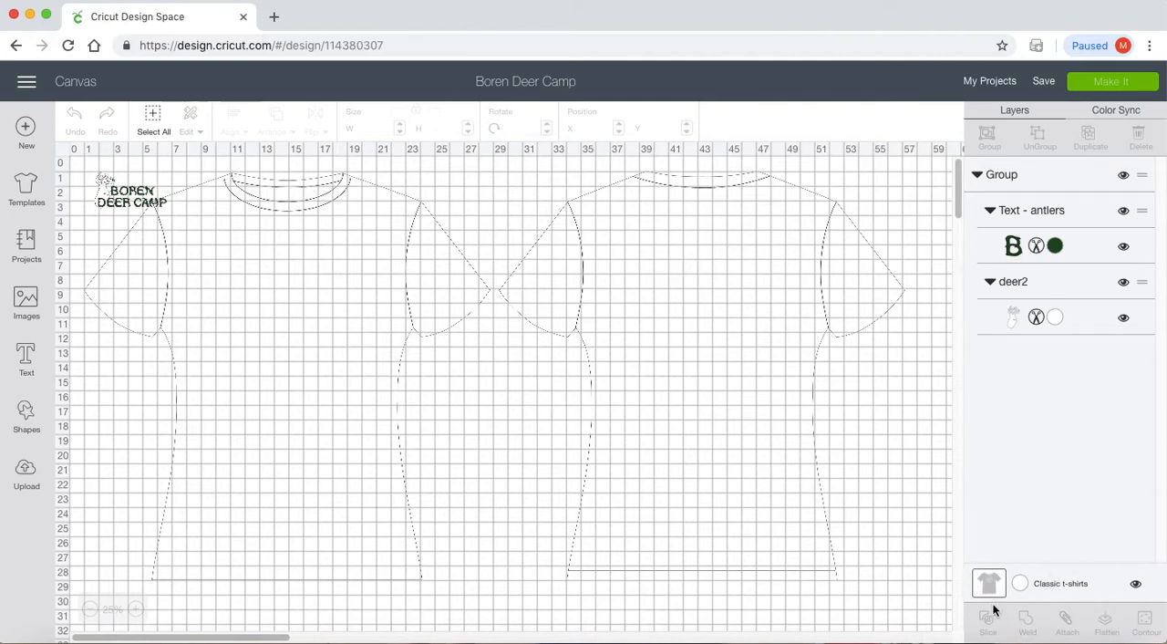
{"action": "left_click", "coordinate": [1061, 585]}
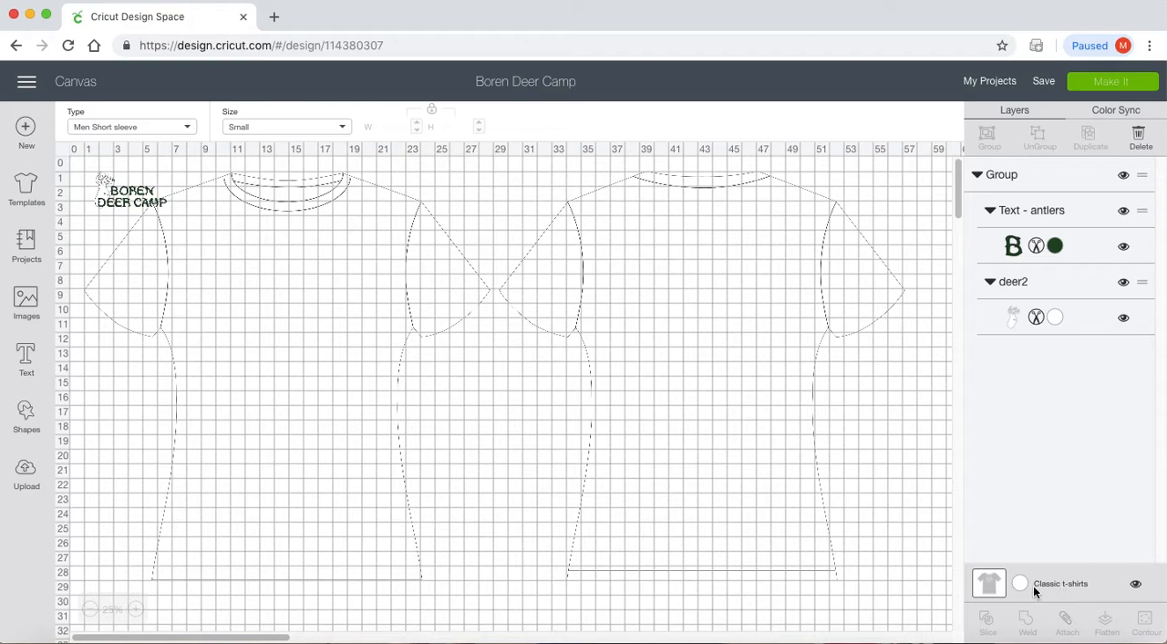
{"action": "left_click", "coordinate": [1021, 583]}
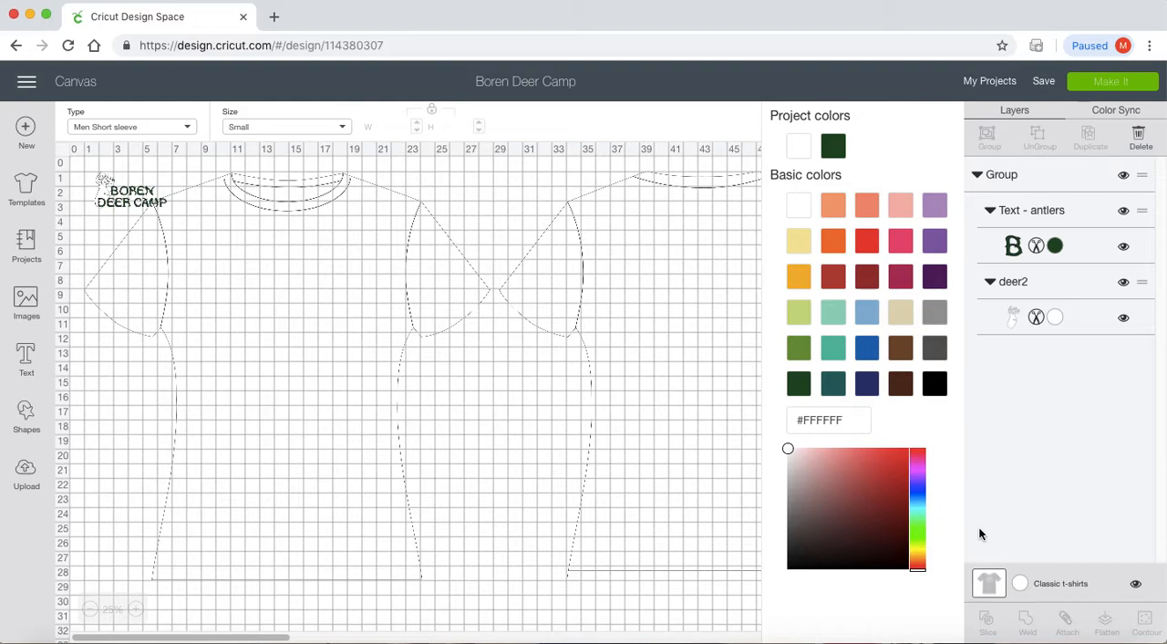
{"action": "left_click", "coordinate": [937, 387]}
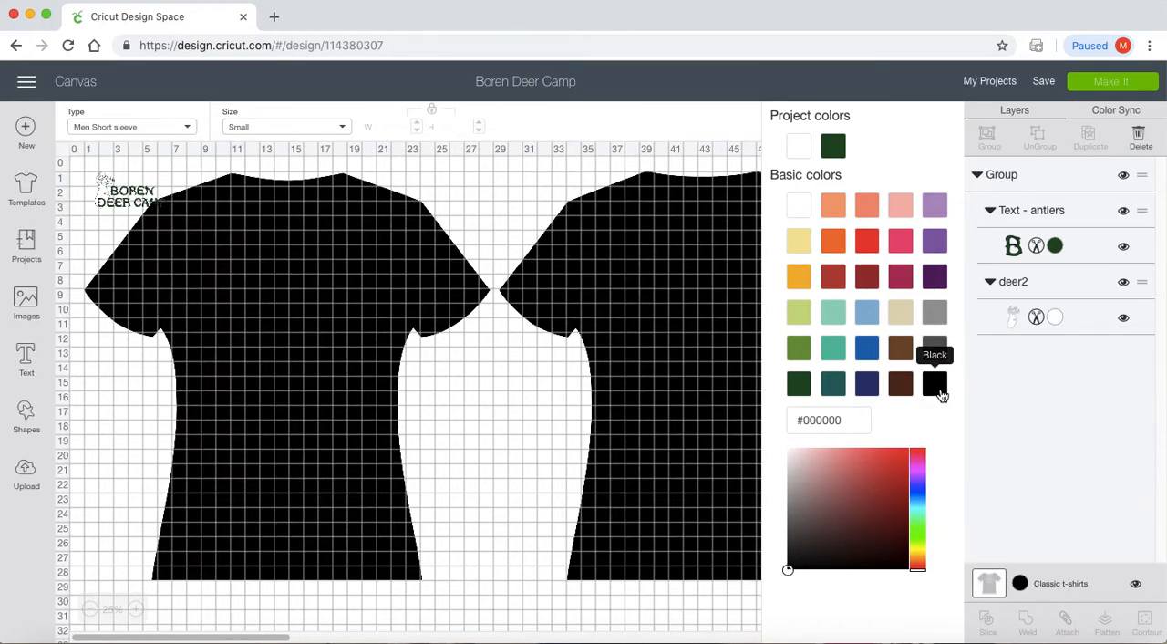
- Look over the shirt type options, try the Custom size, and set the template's size to X-large
{"action": "left_click", "coordinate": [151, 132]}
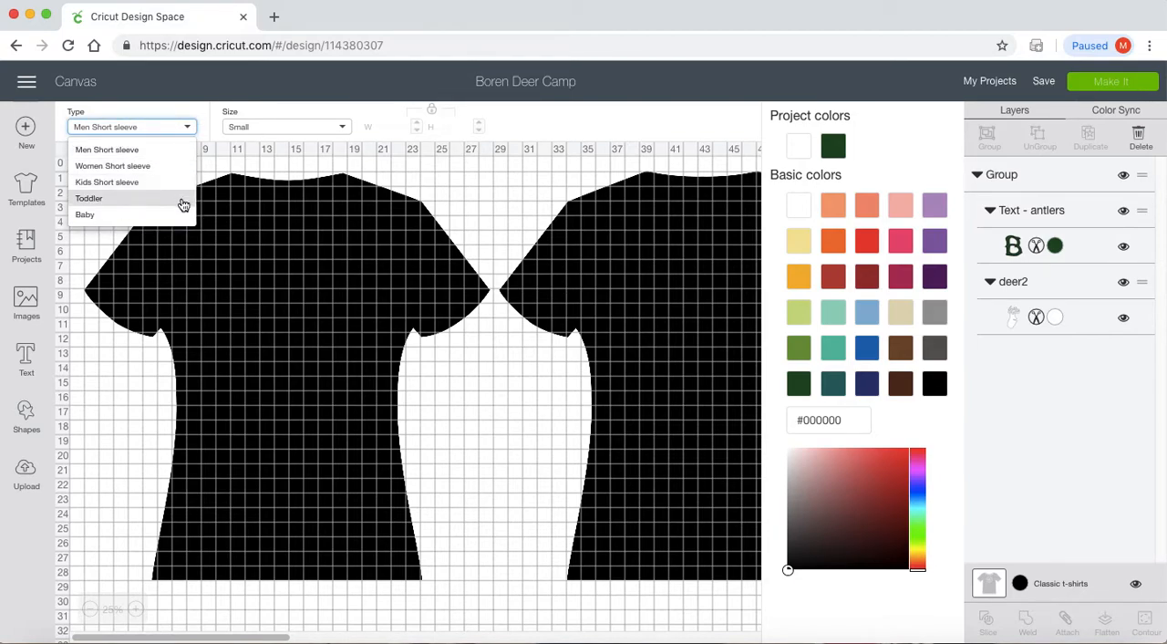
{"action": "left_click", "coordinate": [282, 127]}
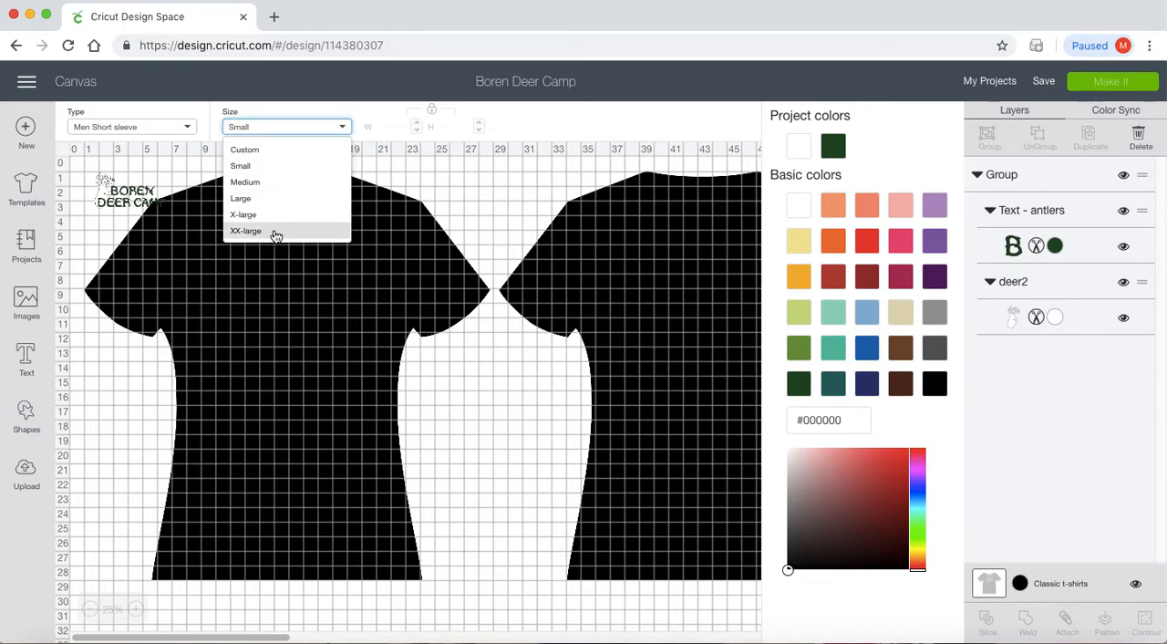
{"action": "left_click", "coordinate": [263, 149]}
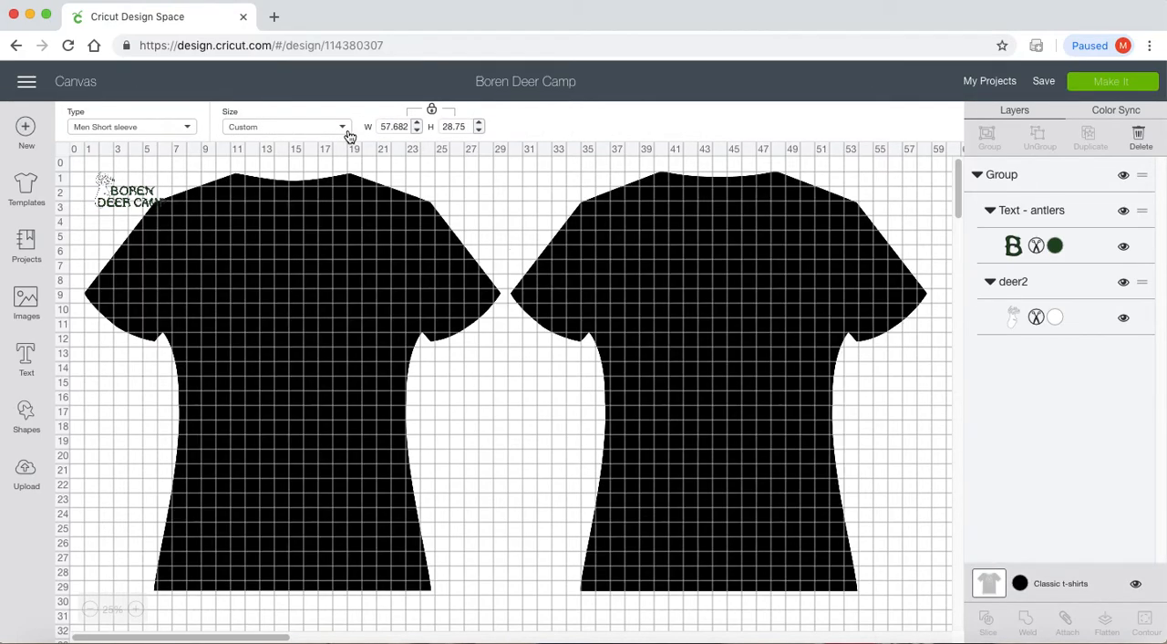
{"action": "left_click", "coordinate": [341, 126]}
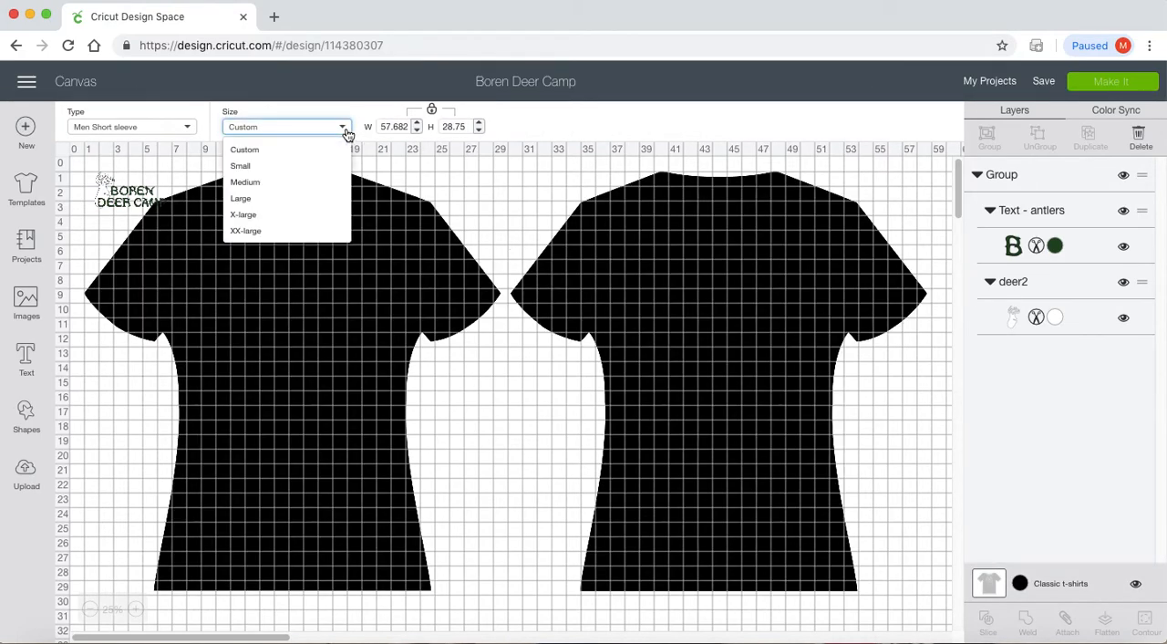
{"action": "left_click", "coordinate": [310, 216]}
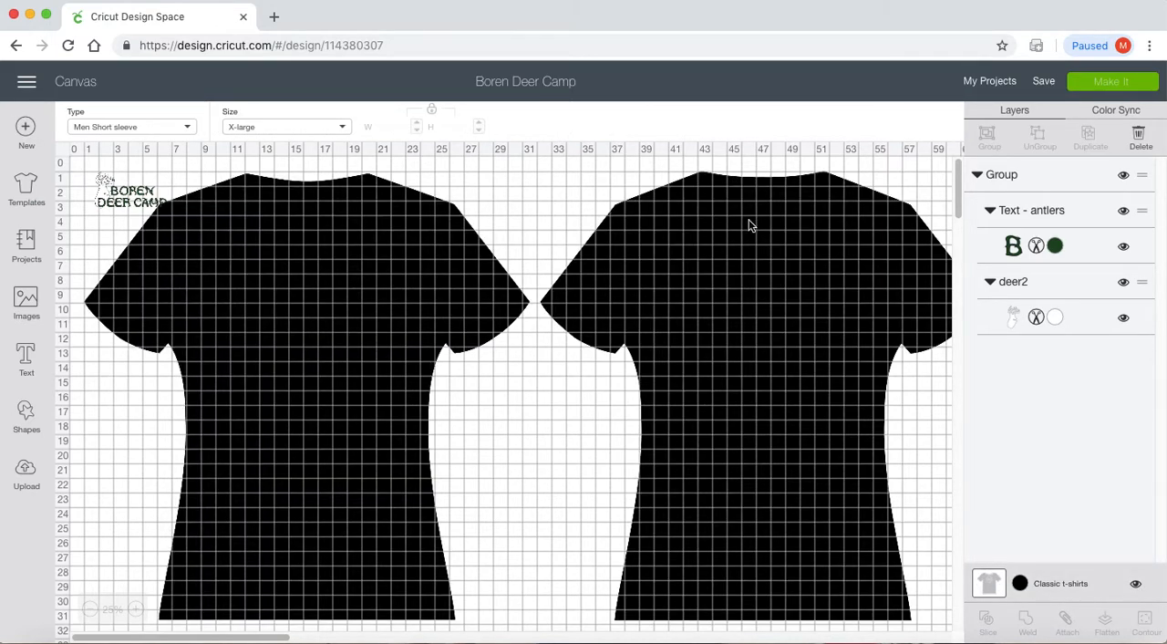
{"action": "left_click_drag", "start_coordinate": [957, 179], "coordinate": [959, 176]}
- Move the grouped deer and text design onto the front shirt's chest, at about X 9.8, Y 7.6 inches
{"action": "left_click", "coordinate": [384, 308]}
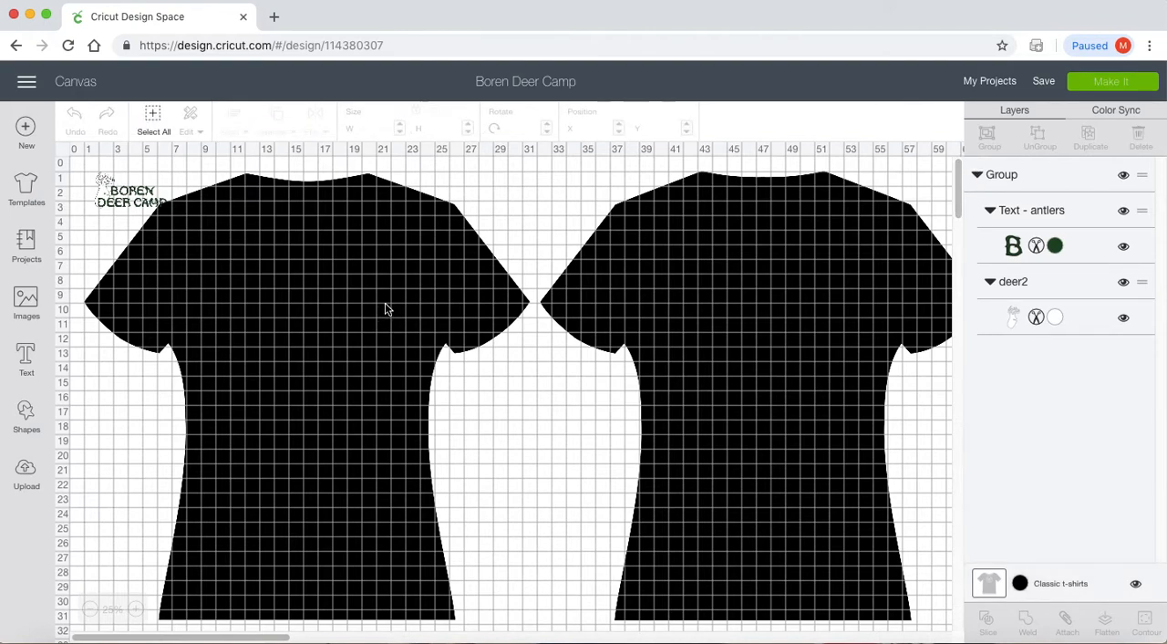
{"action": "left_click_drag", "start_coordinate": [135, 199], "coordinate": [230, 261]}
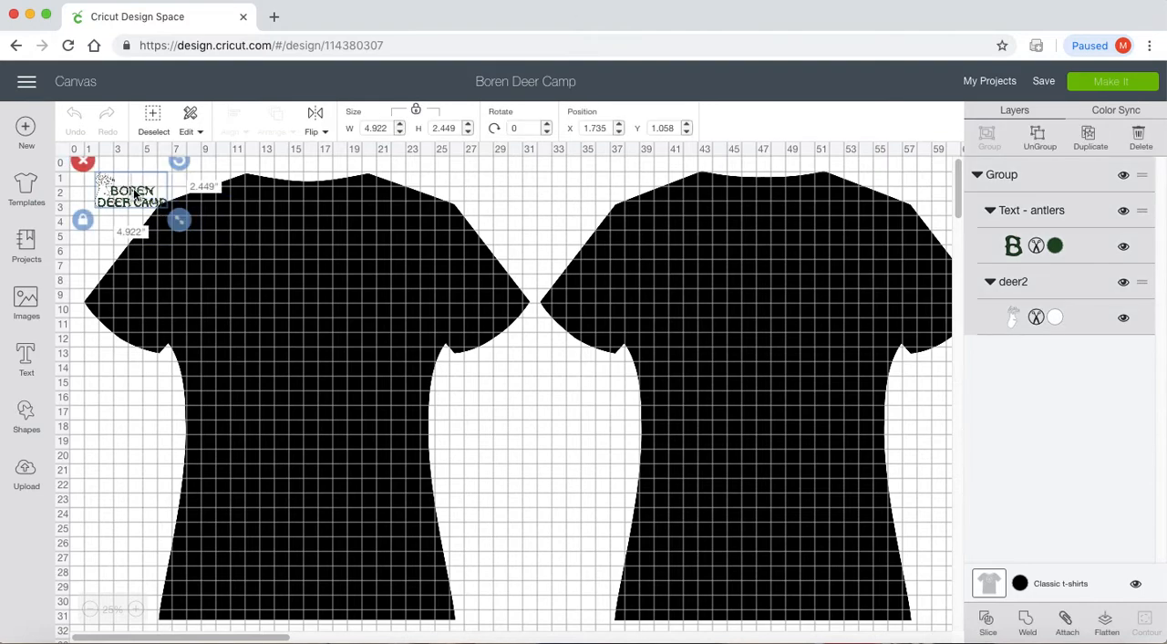
{"action": "left_click_drag", "start_coordinate": [130, 189], "coordinate": [252, 287]}
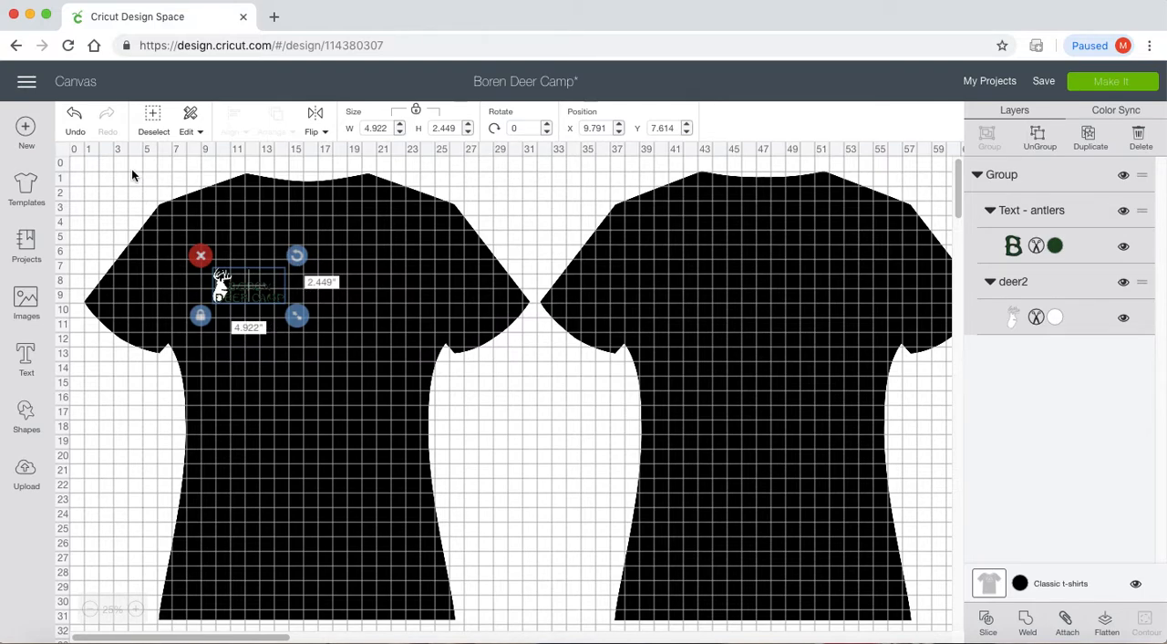
- Set the canvas grid to No Grid in the Design Space settings
{"action": "left_click", "coordinate": [28, 82]}
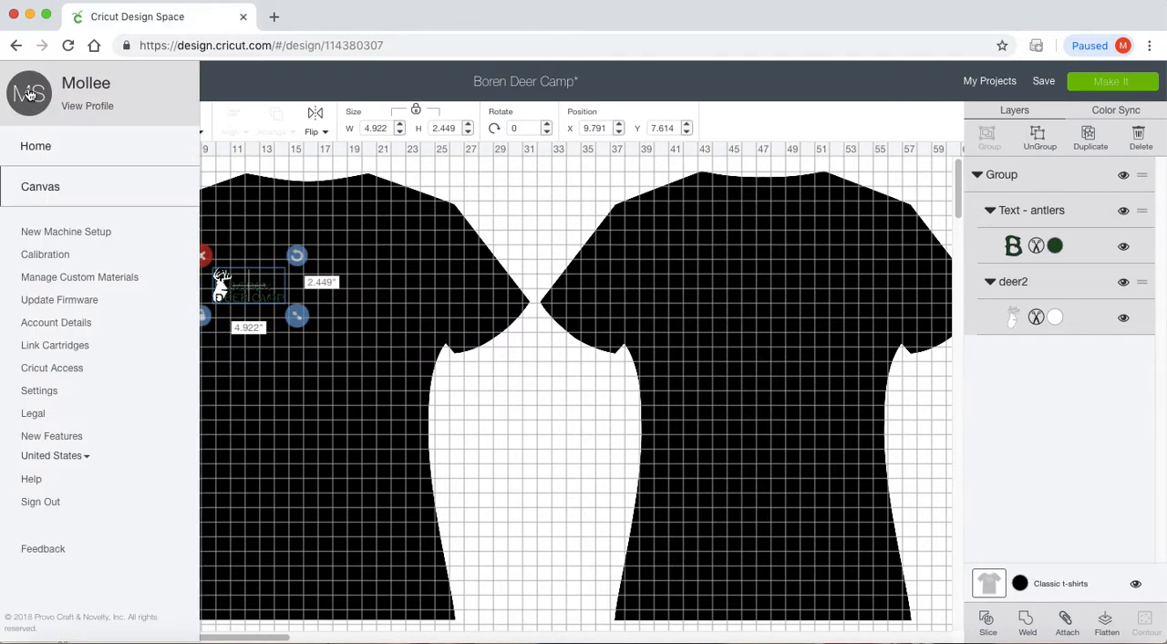
{"action": "left_click", "coordinate": [38, 390]}
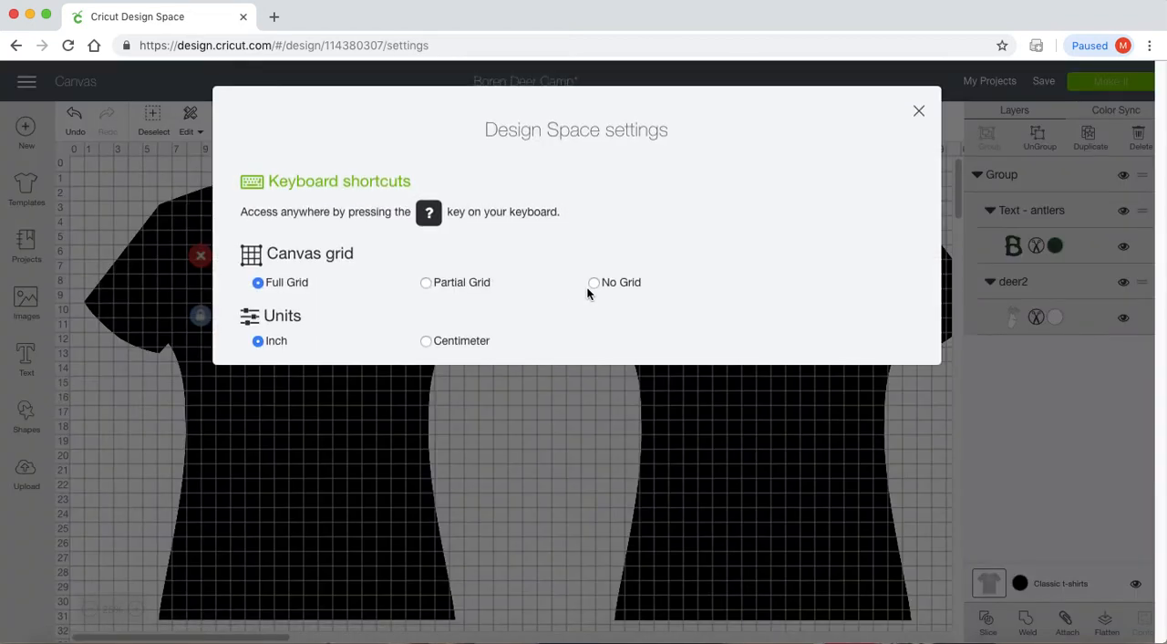
{"action": "left_click", "coordinate": [594, 283]}
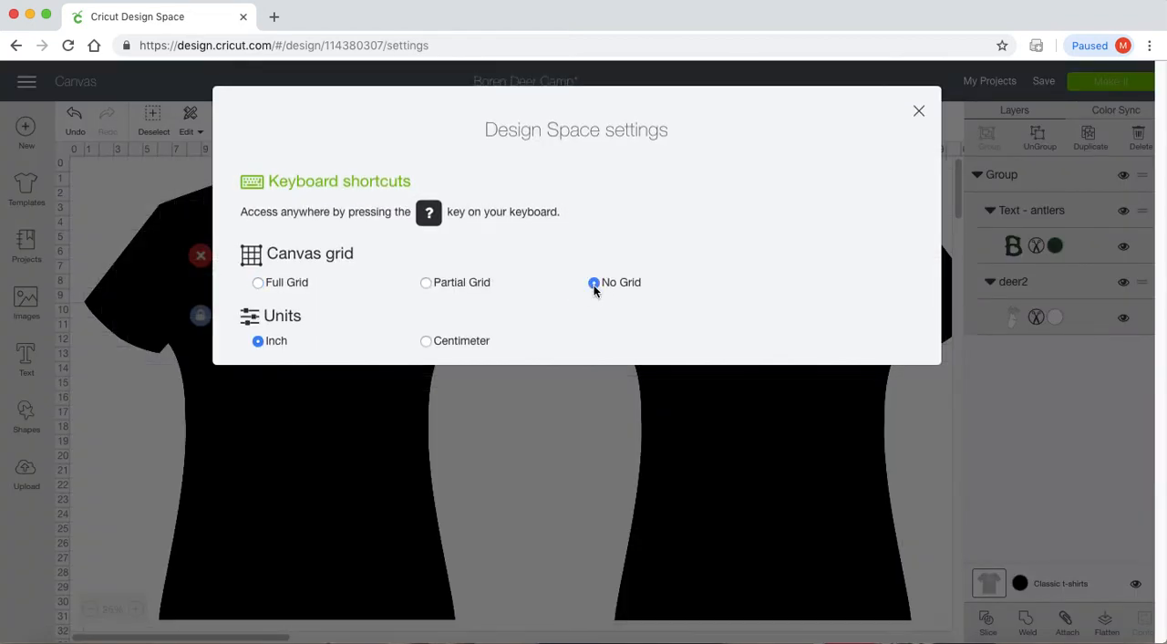
{"action": "left_click", "coordinate": [918, 114]}
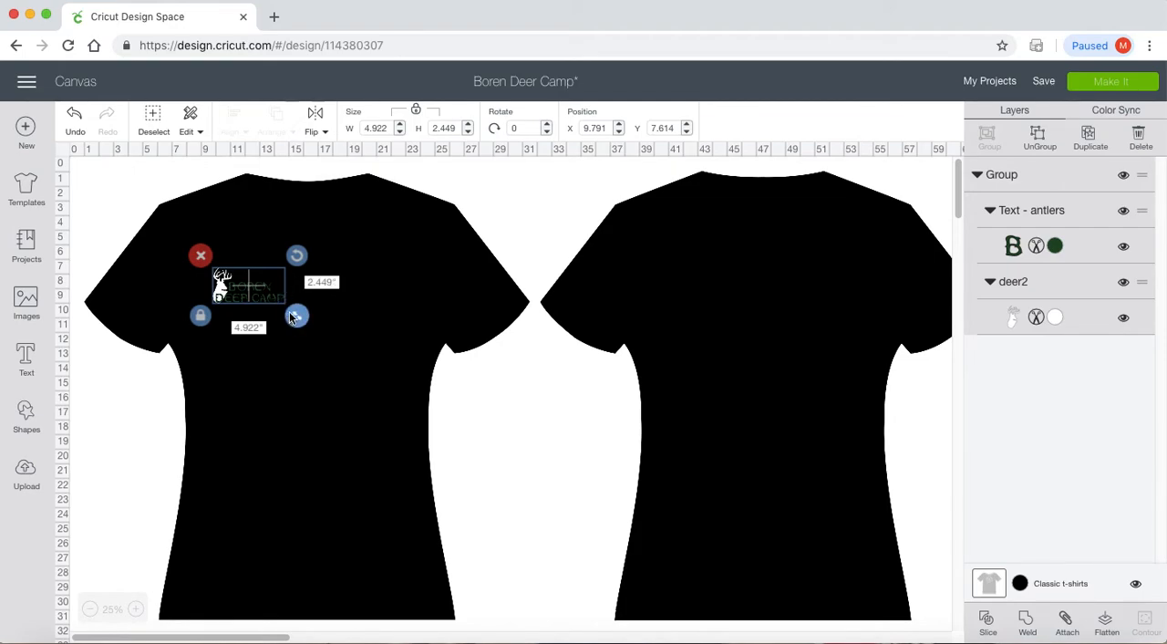
- Enlarge the deer and text design proportionally to about 11.8 by 5.9 inches
{"action": "left_click_drag", "start_coordinate": [294, 315], "coordinate": [299, 317]}
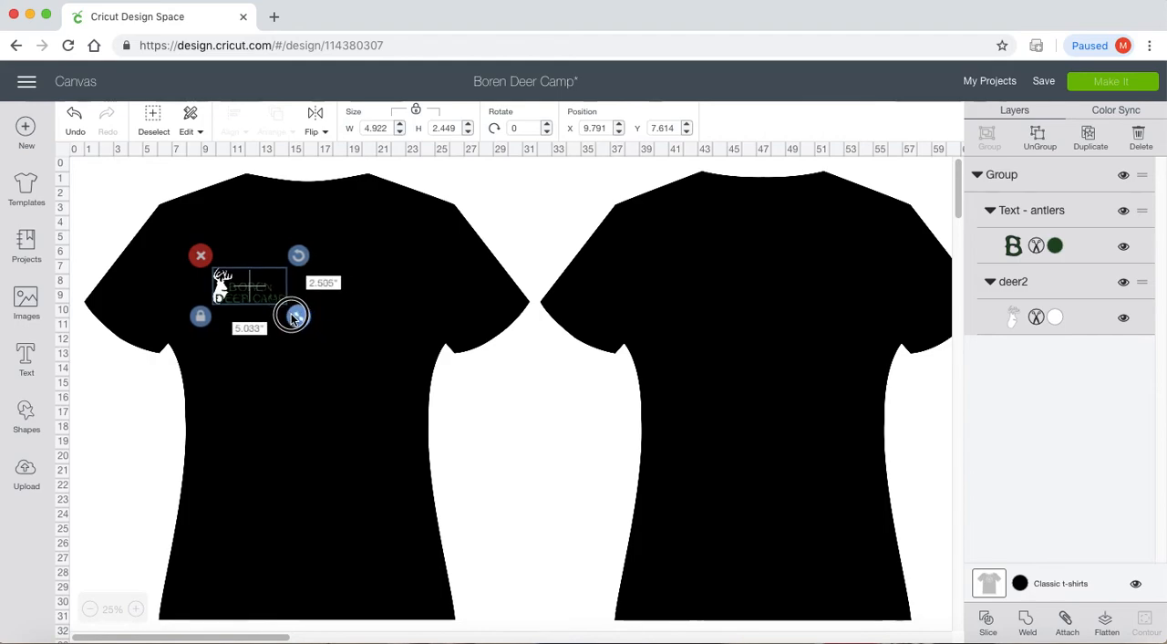
{"action": "left_click", "coordinate": [201, 316]}
{"action": "left_click", "coordinate": [415, 115]}
{"action": "left_click", "coordinate": [201, 319]}
{"action": "left_click", "coordinate": [201, 320]}
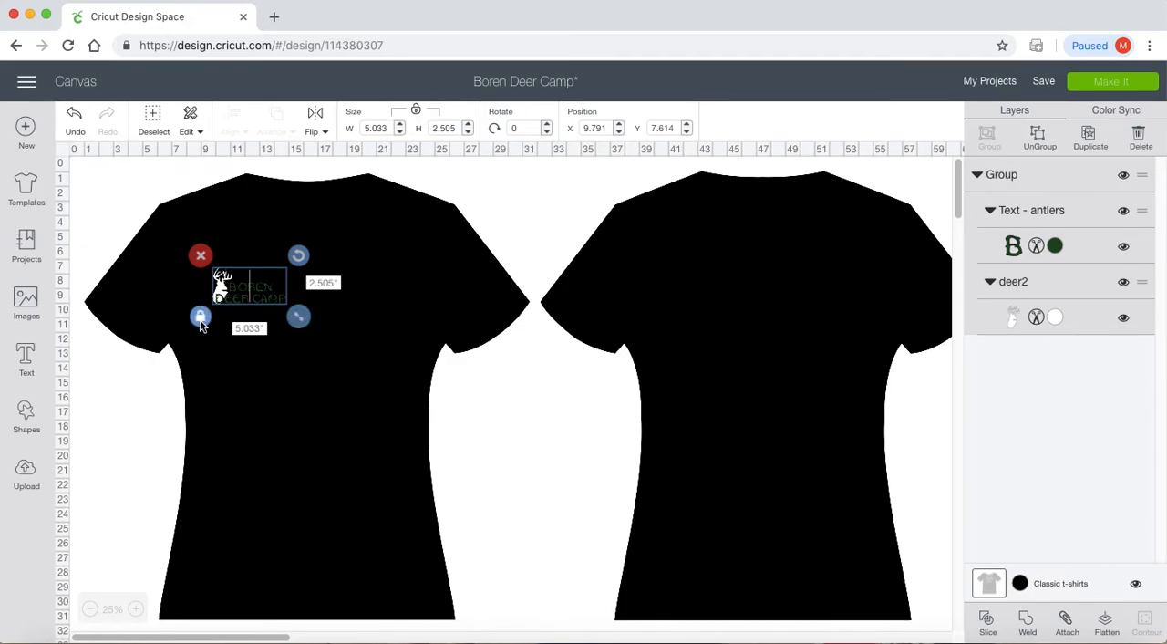
{"action": "left_click_drag", "start_coordinate": [298, 316], "coordinate": [422, 372]}
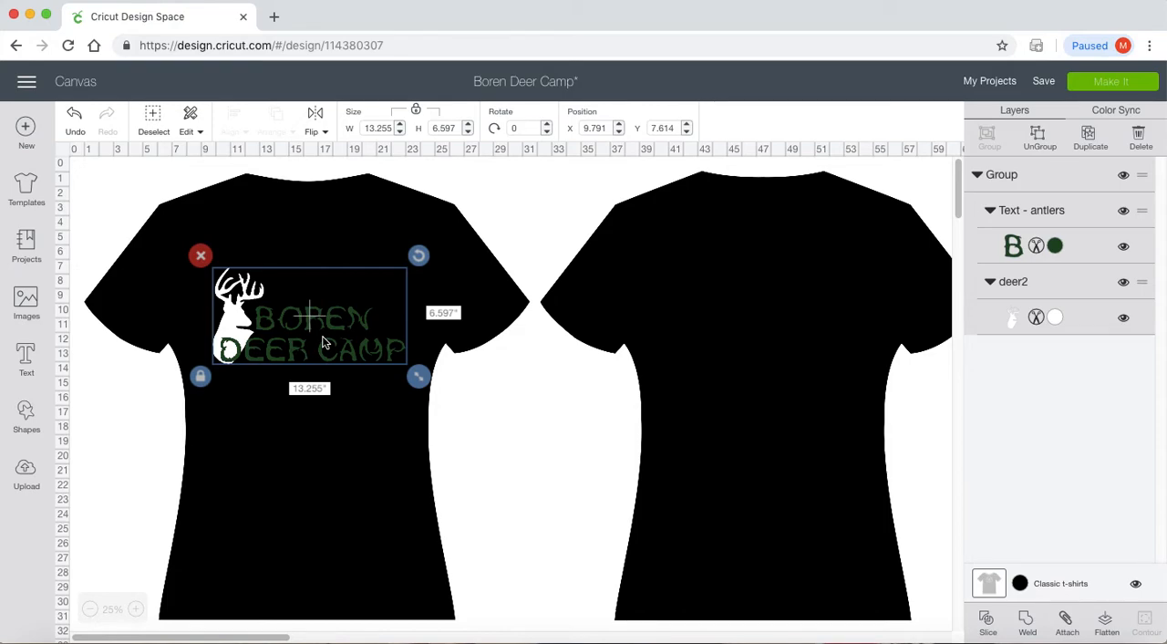
{"action": "left_click_drag", "start_coordinate": [417, 383], "coordinate": [397, 372]}
{"action": "left_click", "coordinate": [484, 370]}
- Reposition the enlarged design on the front shirt's chest, at about X 10.6, Y 8.4 inches
{"action": "left_click", "coordinate": [336, 342]}
{"action": "left_click_drag", "start_coordinate": [336, 342], "coordinate": [347, 355]}
{"action": "left_click", "coordinate": [613, 440]}
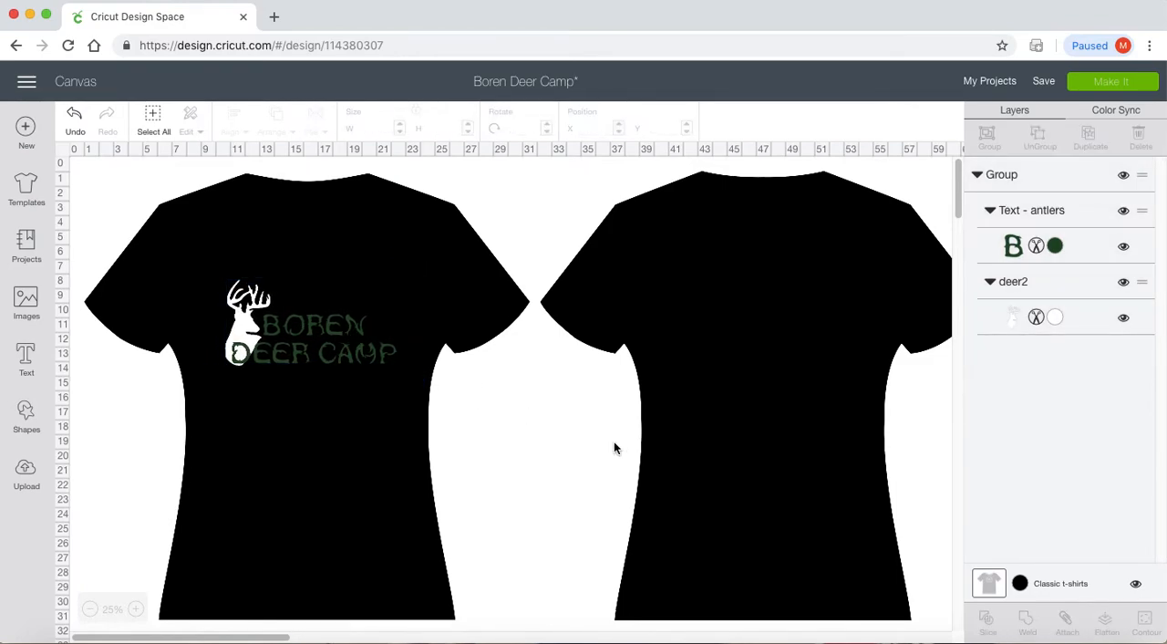
{"action": "left_click", "coordinate": [355, 361]}
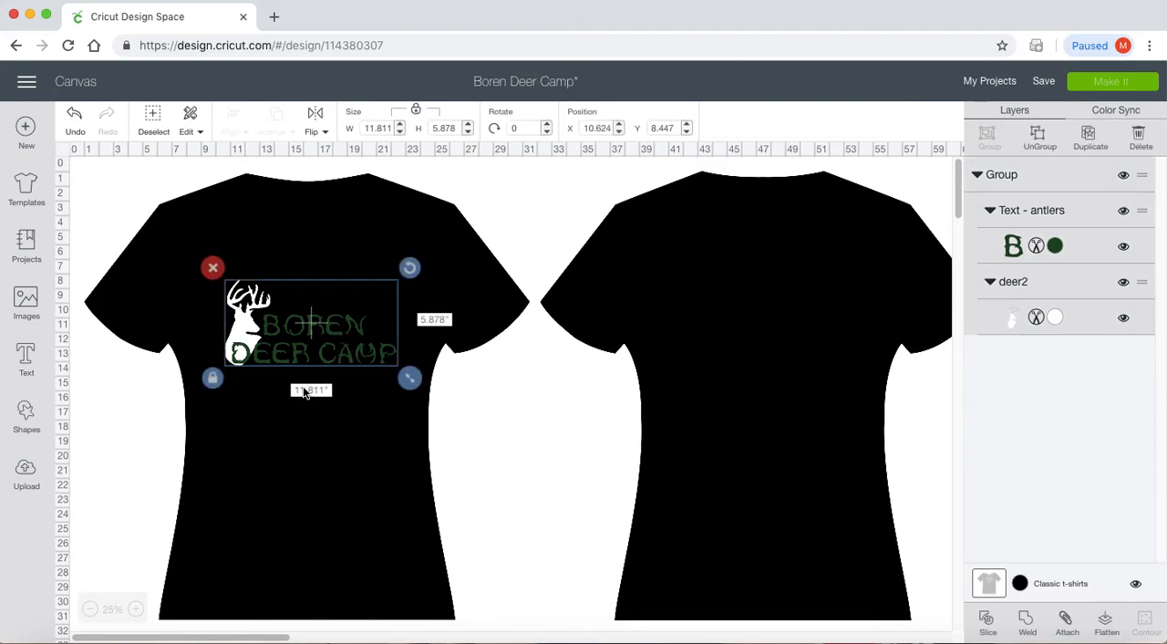
{"action": "left_click", "coordinate": [503, 408]}
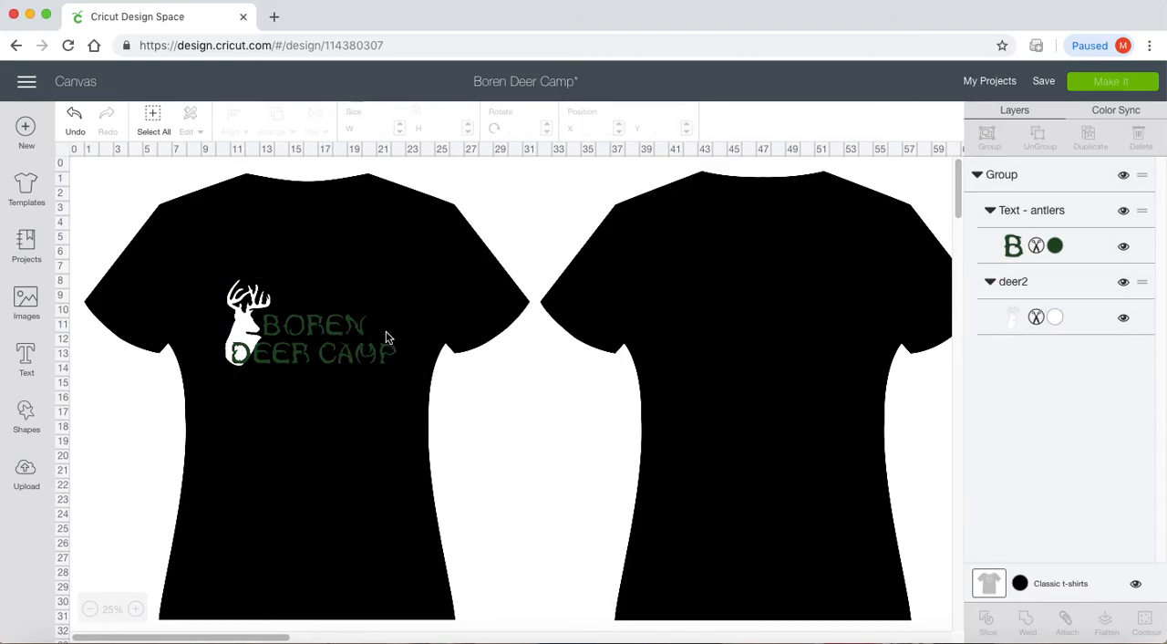
- Change the shirt template's colour to the red Very Berry
{"action": "left_click_drag", "start_coordinate": [959, 192], "coordinate": [959, 192]}
{"action": "left_click", "coordinate": [1019, 583]}
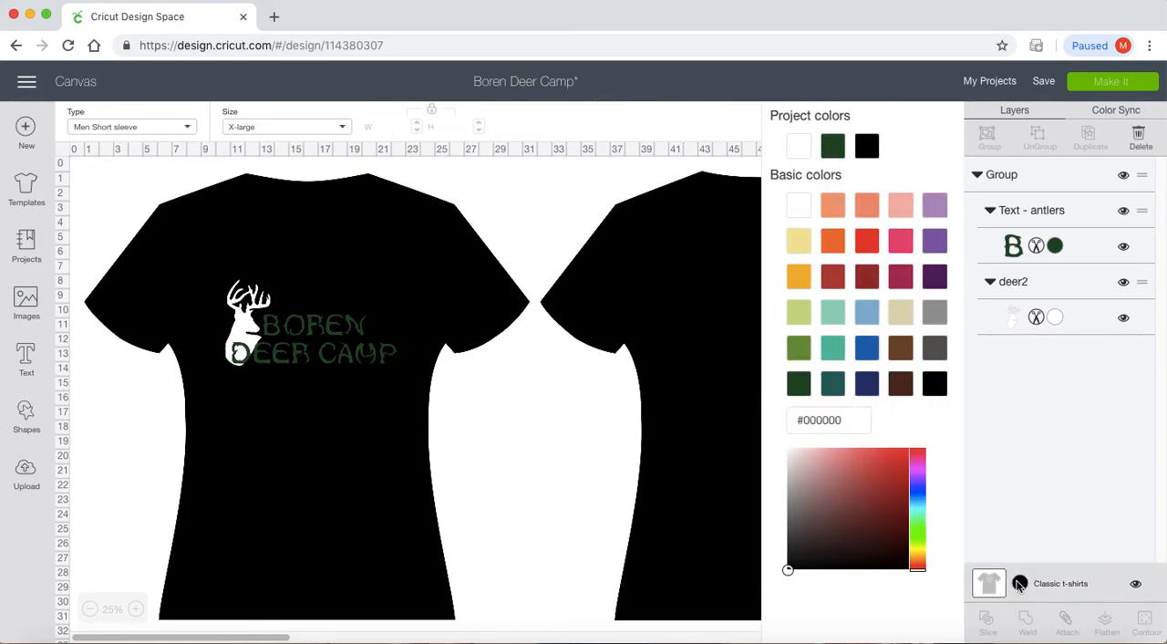
{"action": "left_click", "coordinate": [868, 240]}
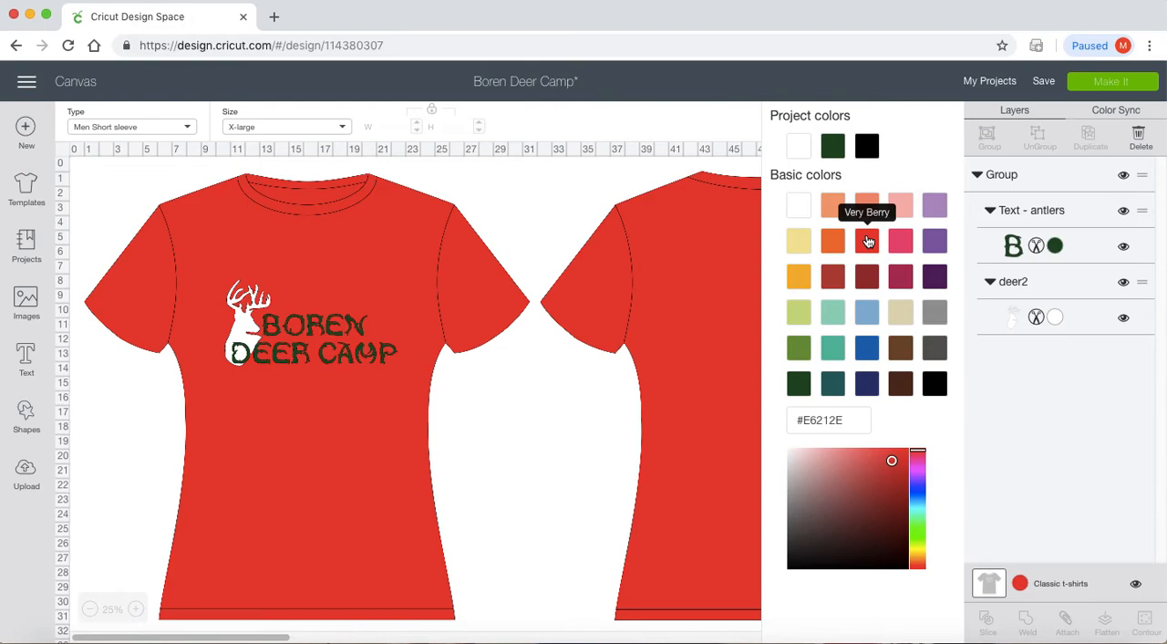
- Recolour the Boren Deer Camp text layer to Black
{"action": "left_click", "coordinate": [1055, 250]}
{"action": "left_click", "coordinate": [931, 489]}
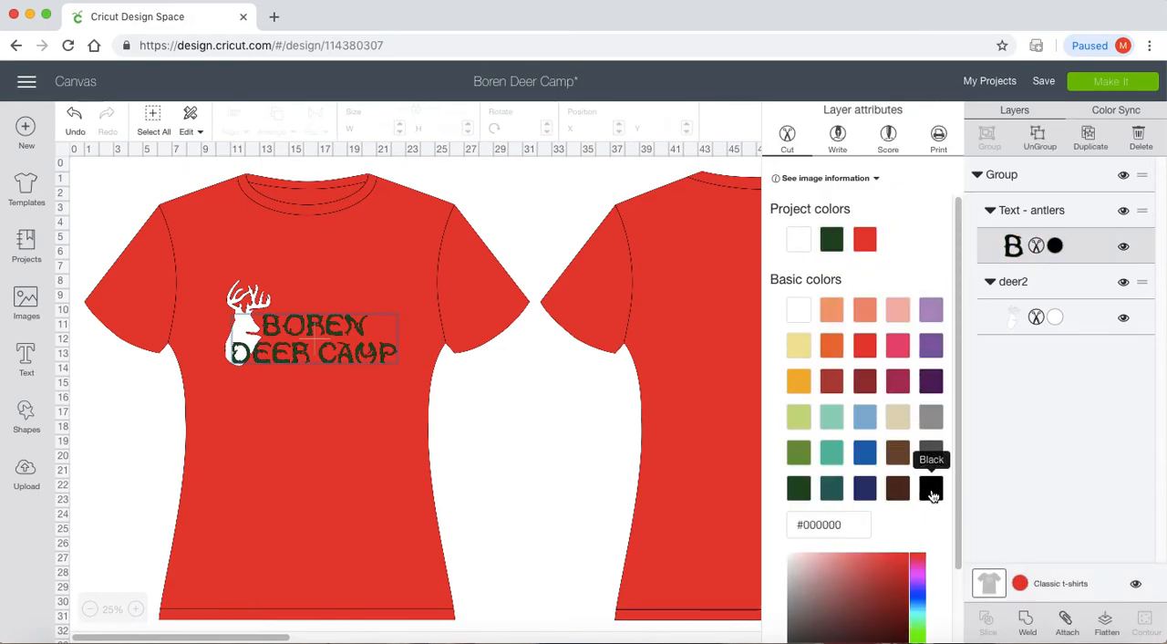
{"action": "left_click", "coordinate": [519, 438]}
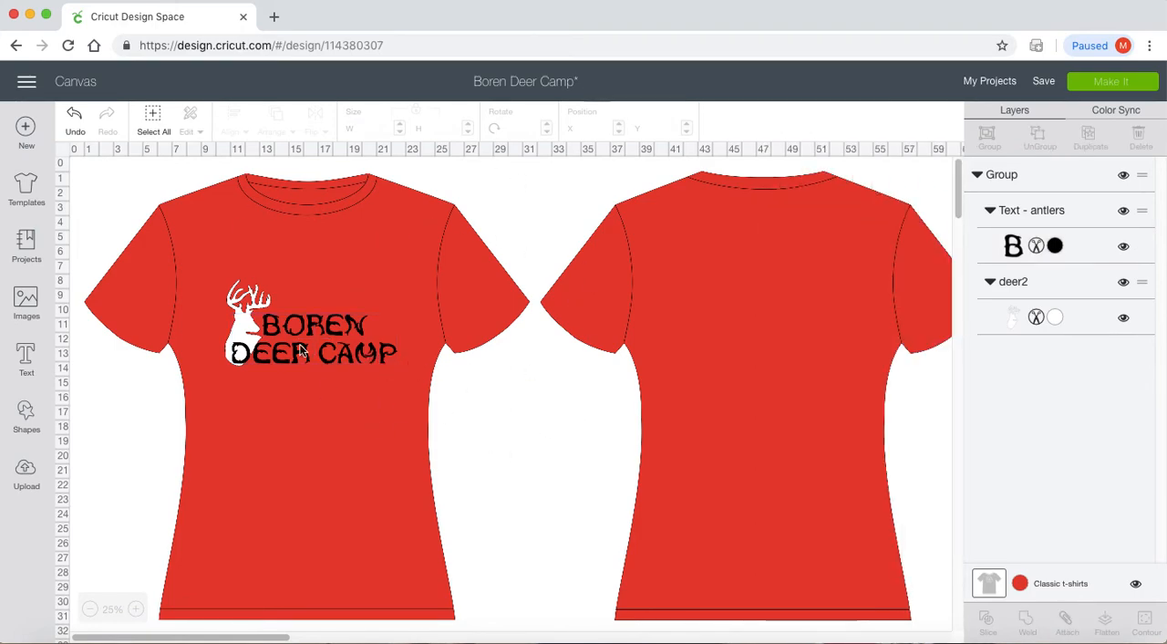
- Recolour the red shirt template to Black
{"action": "left_click", "coordinate": [304, 341]}
{"action": "left_click", "coordinate": [312, 327]}
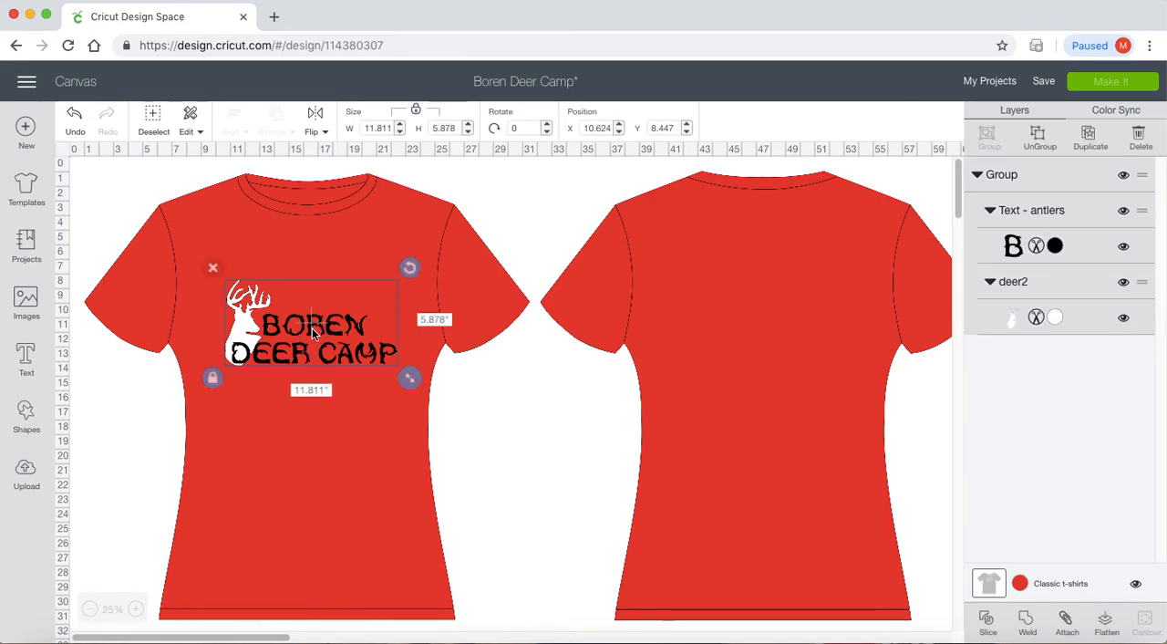
{"action": "left_click", "coordinate": [1020, 584]}
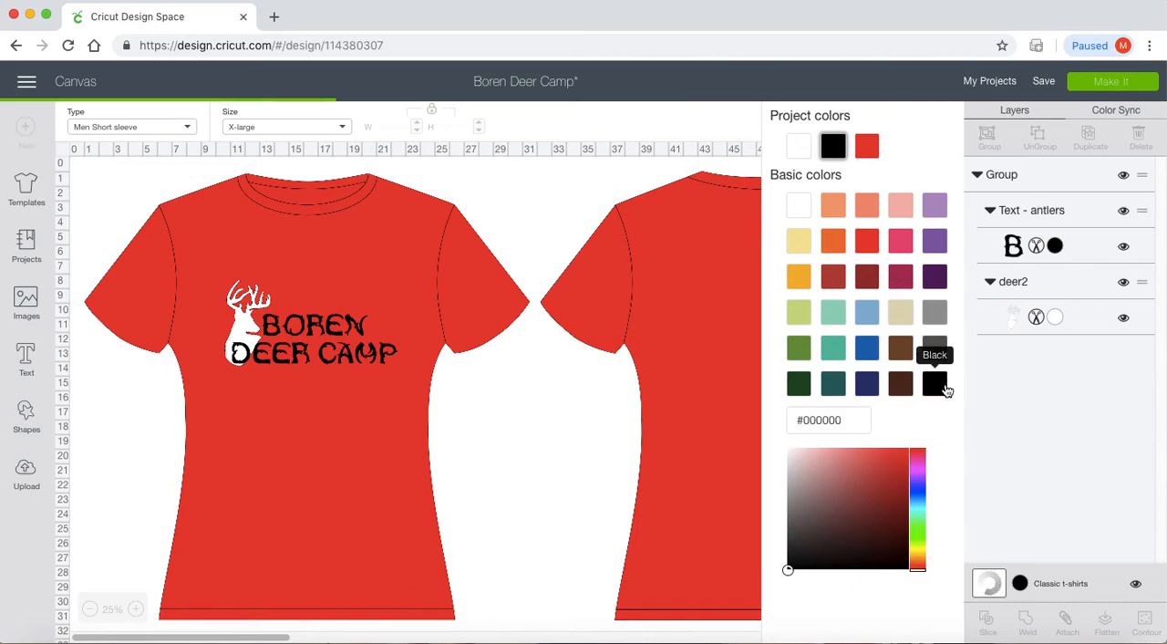
{"action": "left_click", "coordinate": [943, 387]}
- Recolour the Boren Deer Camp text layer to Emerald Green
{"action": "left_click", "coordinate": [1054, 246]}
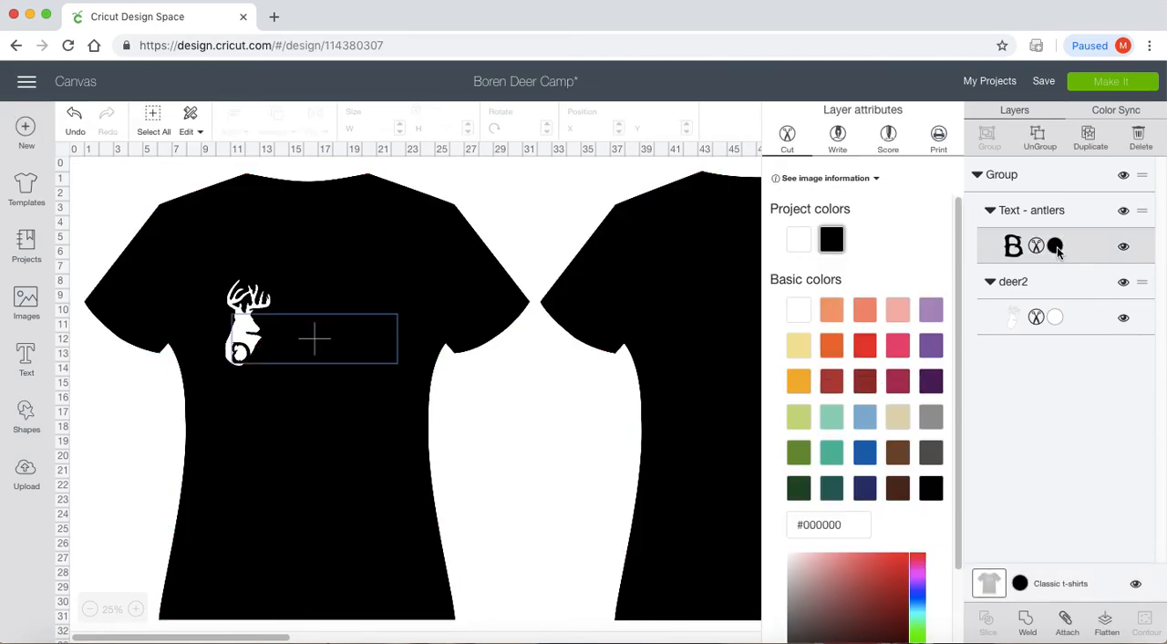
{"action": "left_click", "coordinate": [790, 492]}
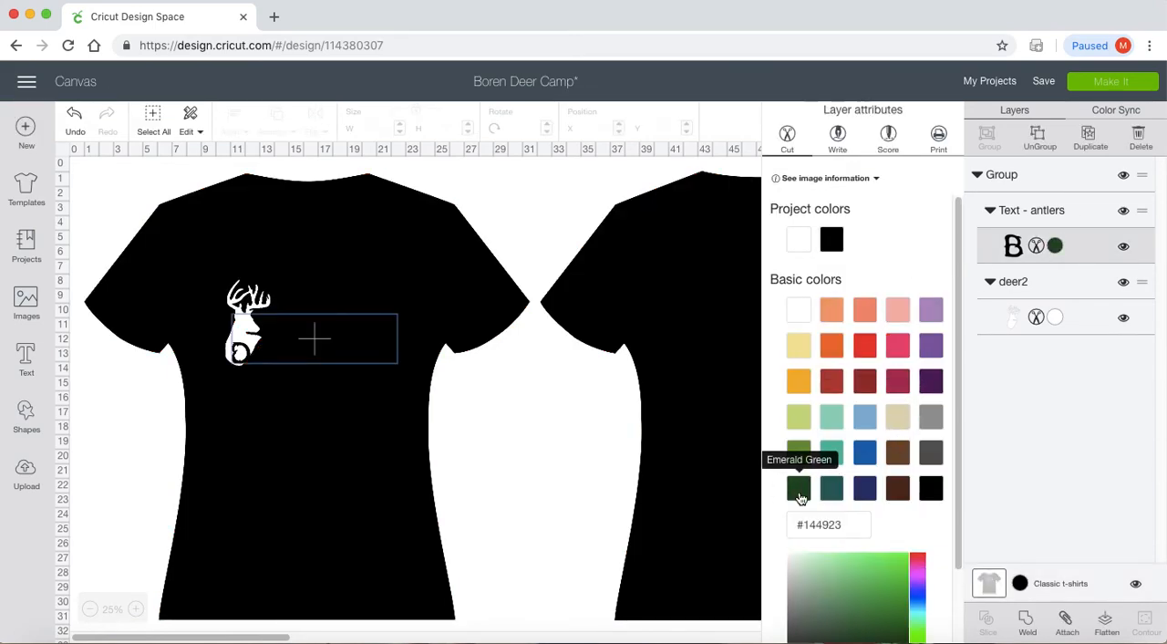
{"action": "left_click", "coordinate": [580, 461]}
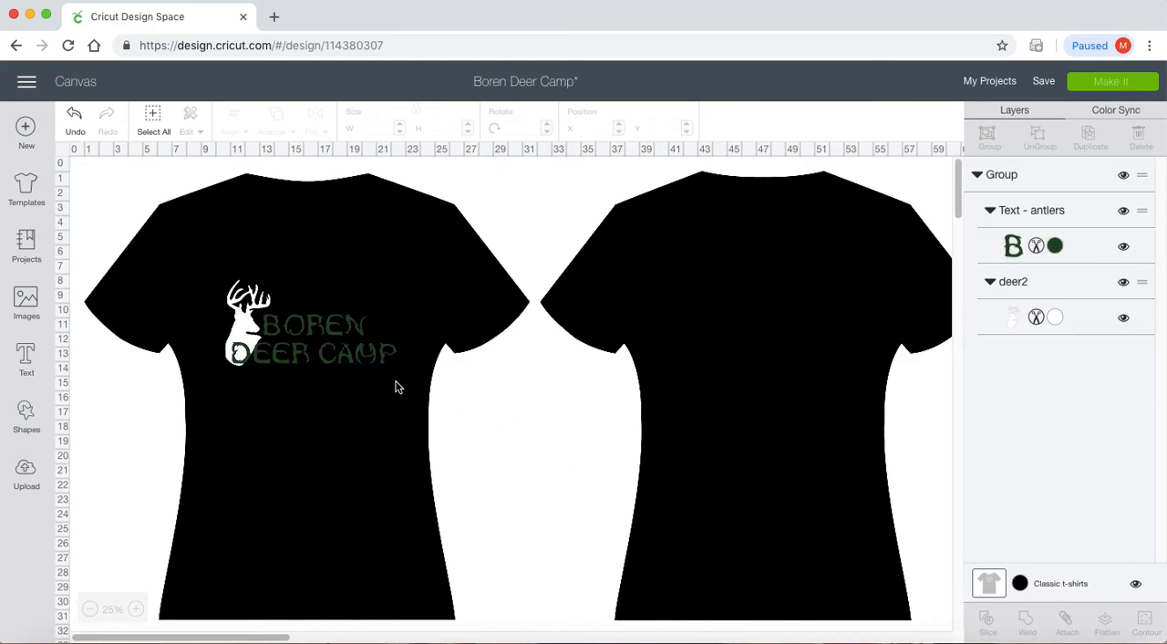
- Nudge the grouped deer and text design on the front shirt's chest to about X 10.7, Y 8.4 inches
{"action": "left_click_drag", "start_coordinate": [337, 342], "coordinate": [337, 349]}
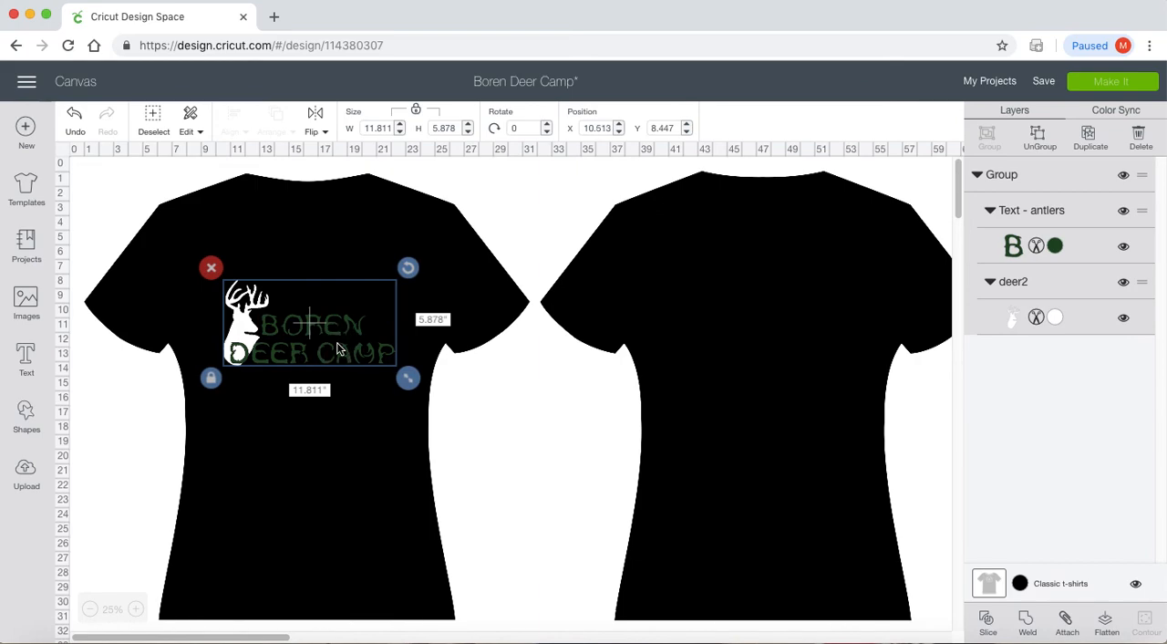
{"action": "left_click", "coordinate": [548, 374]}
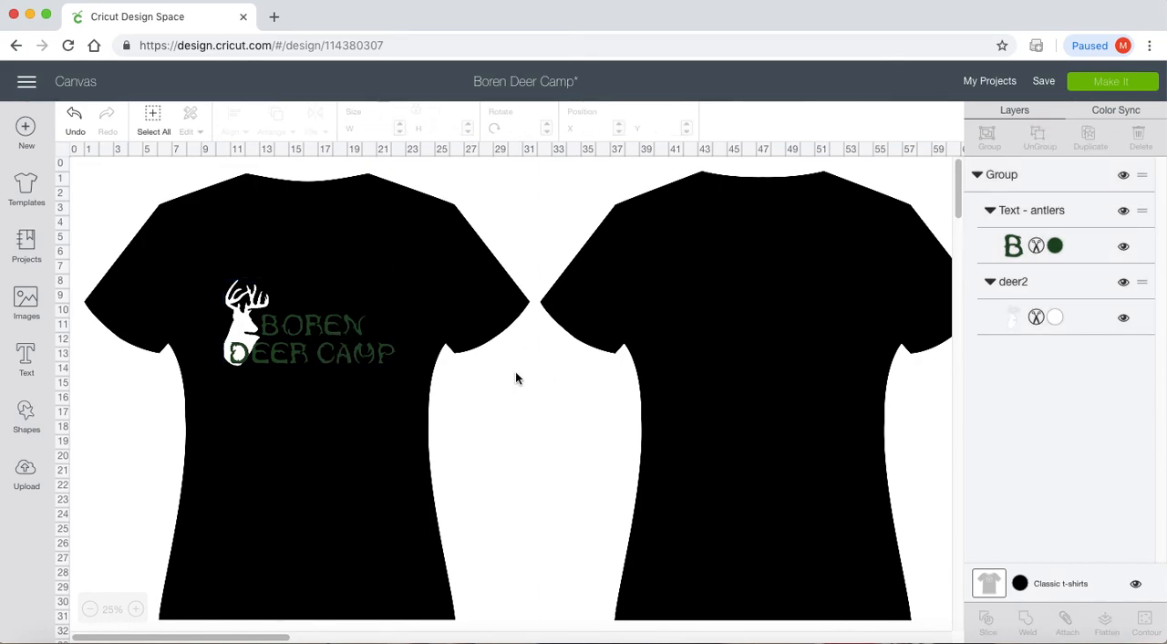
{"action": "left_click_drag", "start_coordinate": [353, 351], "coordinate": [363, 356]}
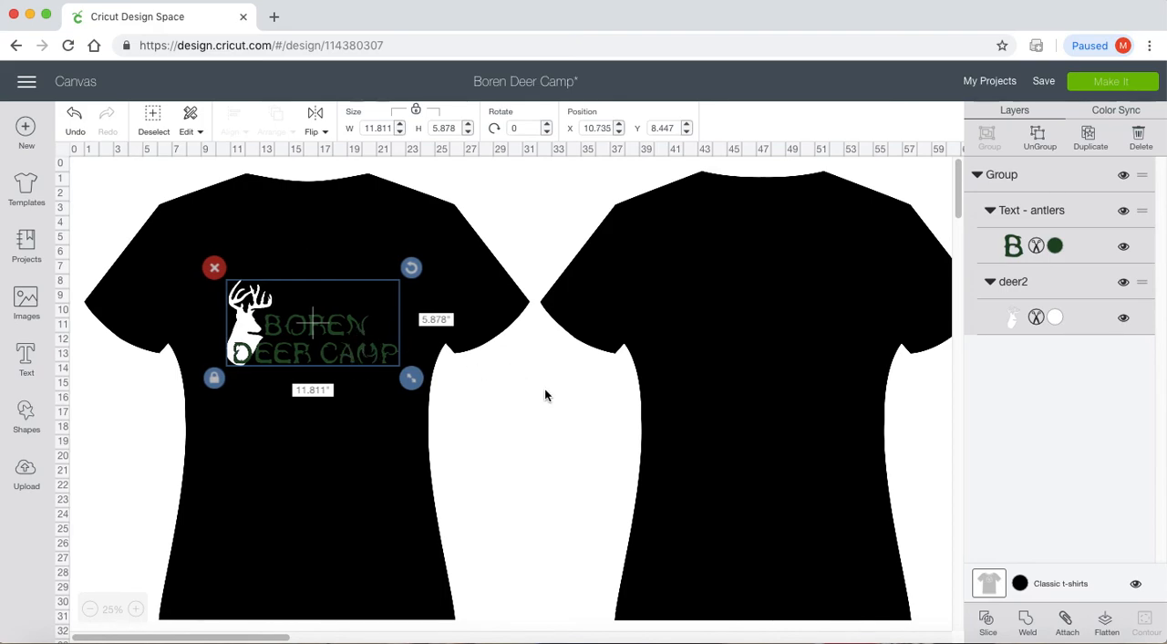
{"action": "left_click", "coordinate": [491, 402]}
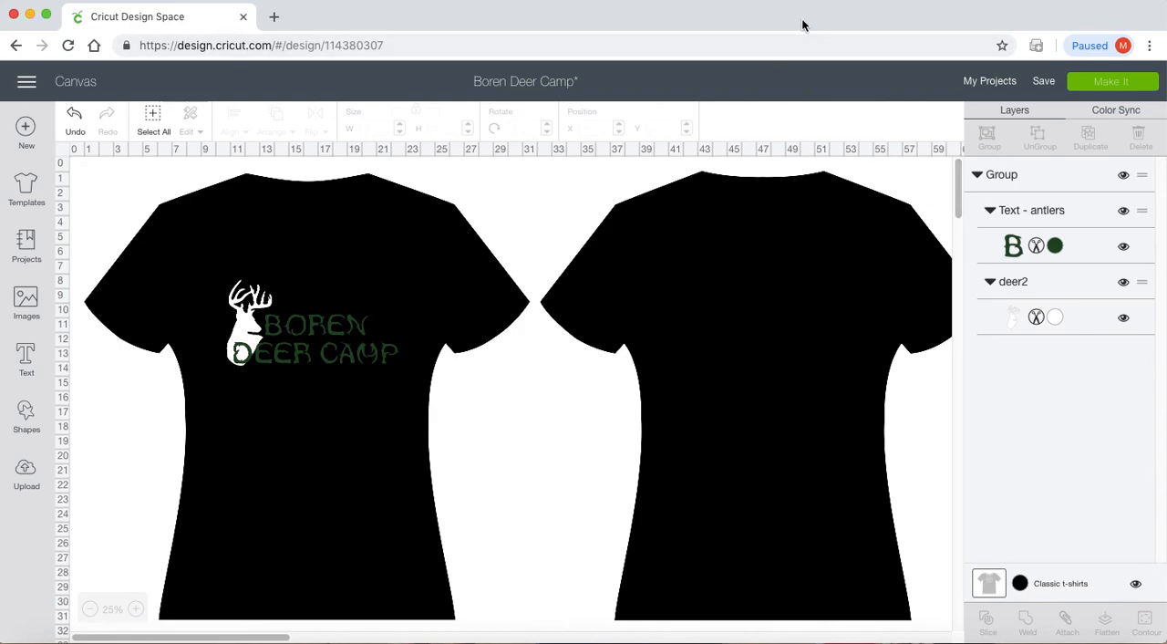